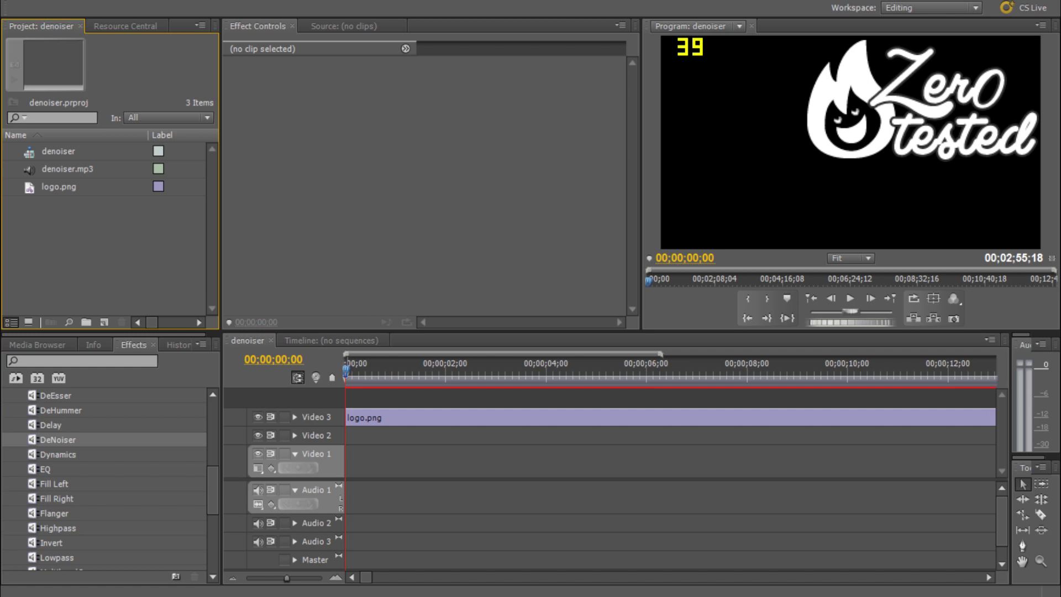
# Select denoiser.mp3 in the Project panel and place it at the start of Audio 1.
pyautogui.click(89, 169)
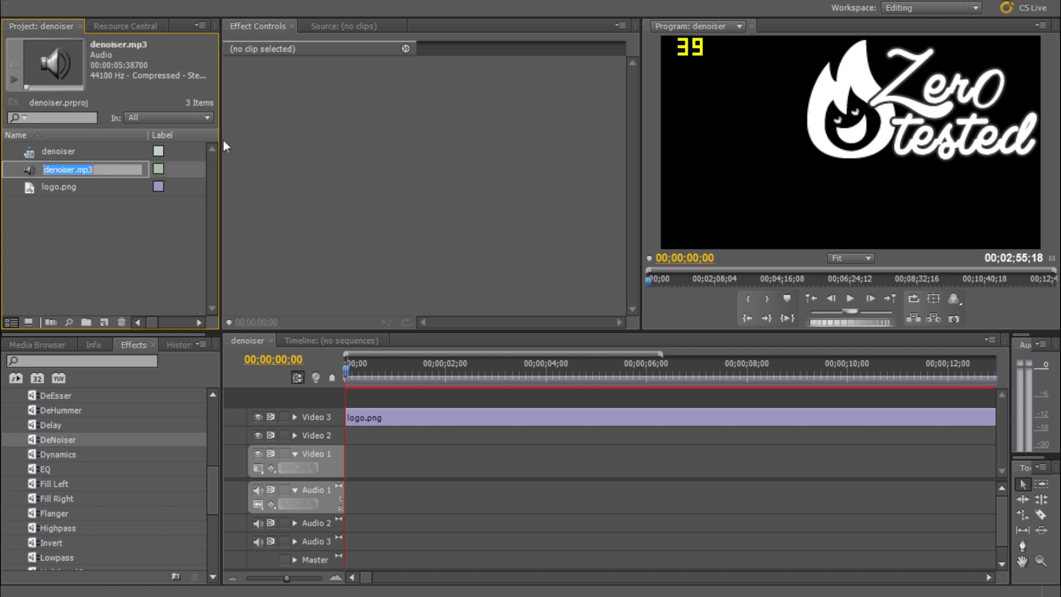
pyautogui.click(164, 235)
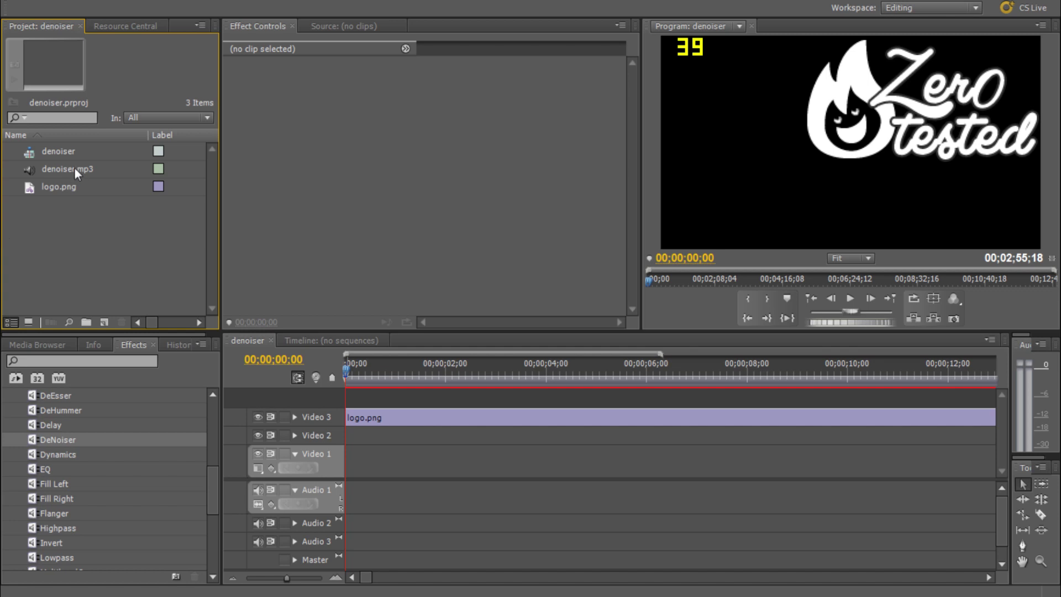
pyautogui.click(27, 175)
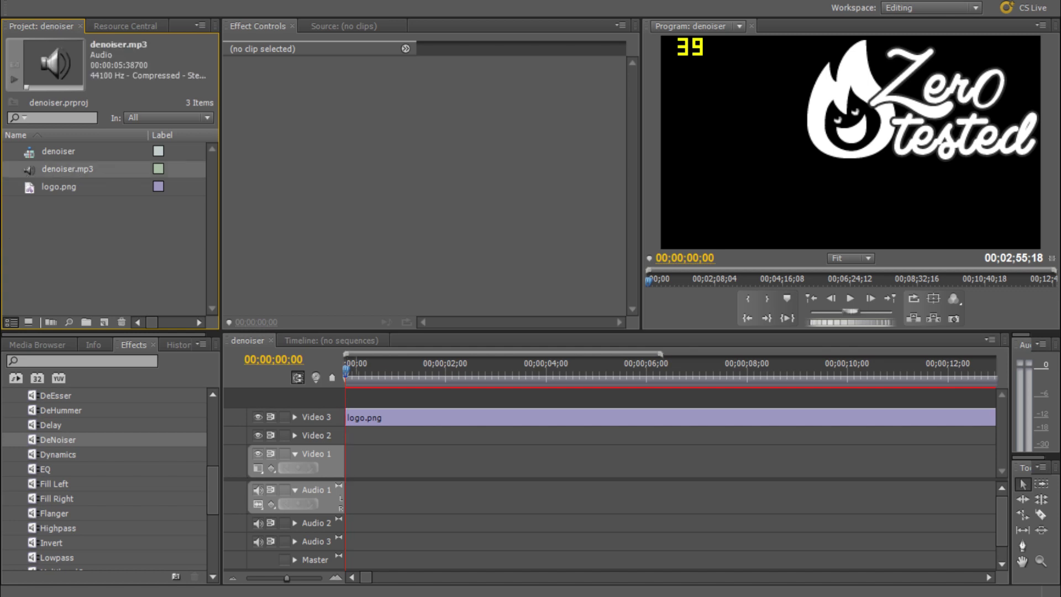
pyautogui.moveTo(26, 175); pyautogui.dragTo(347, 494)
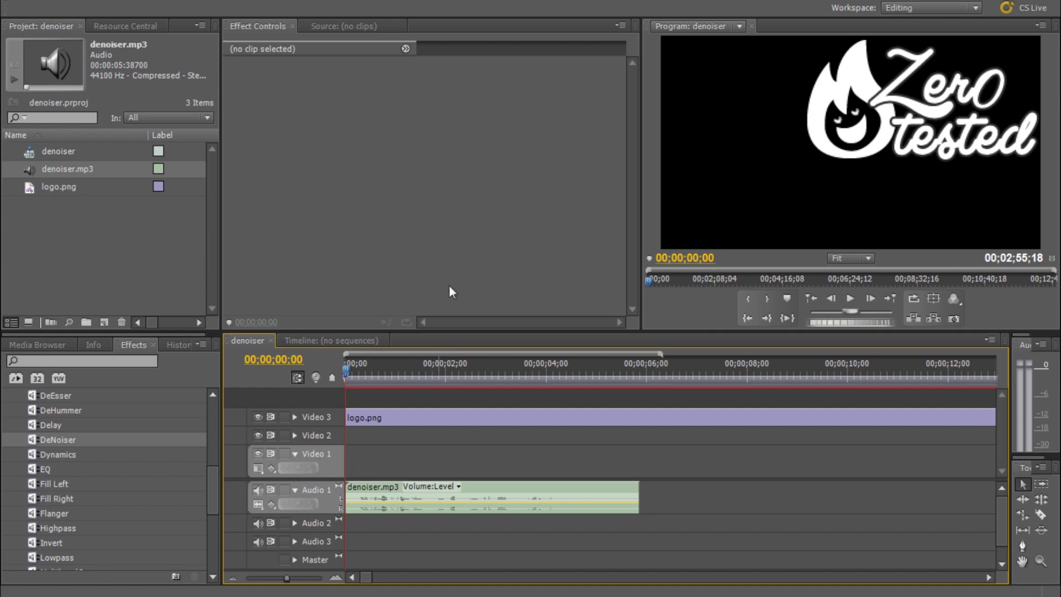
# Play the denoiser.mp3 audio from about 03;21, then return the playhead to 00;00.
pyautogui.click(857, 301)
pyautogui.moveTo(674, 370); pyautogui.dragTo(532, 366)
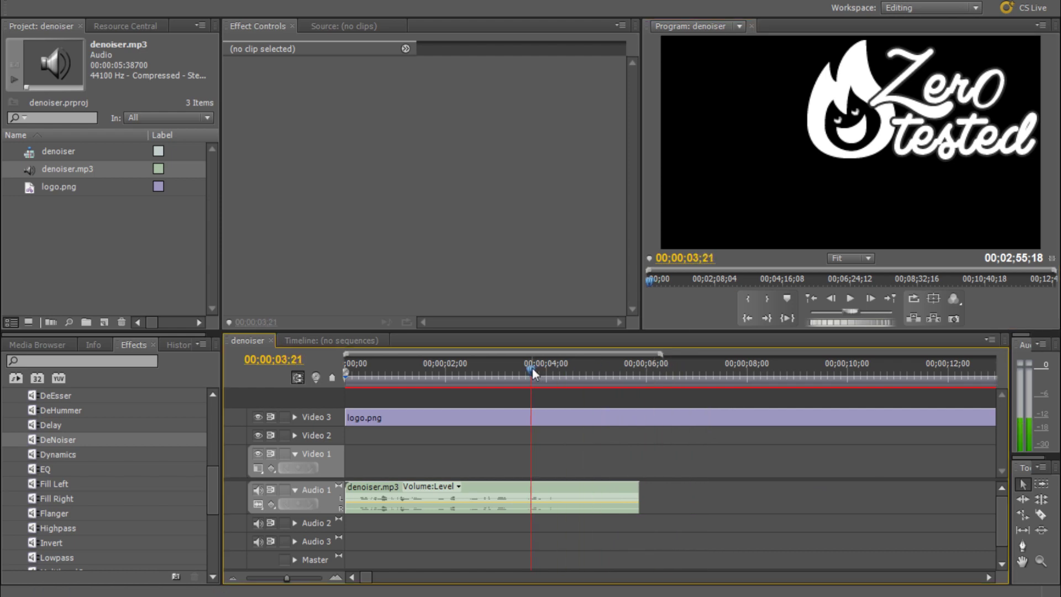
pyautogui.click(852, 298)
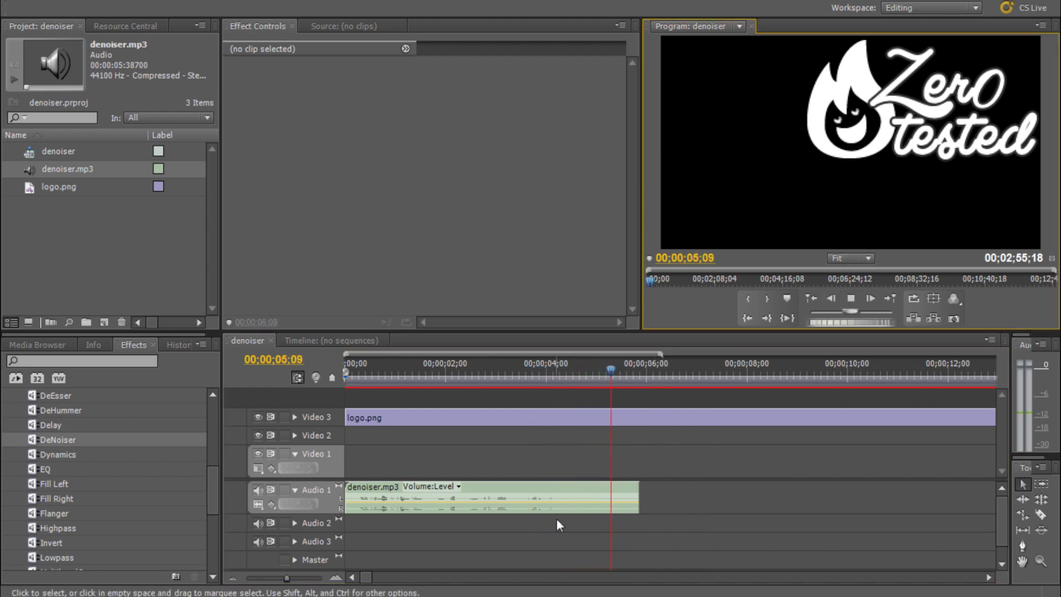
pyautogui.click(854, 301)
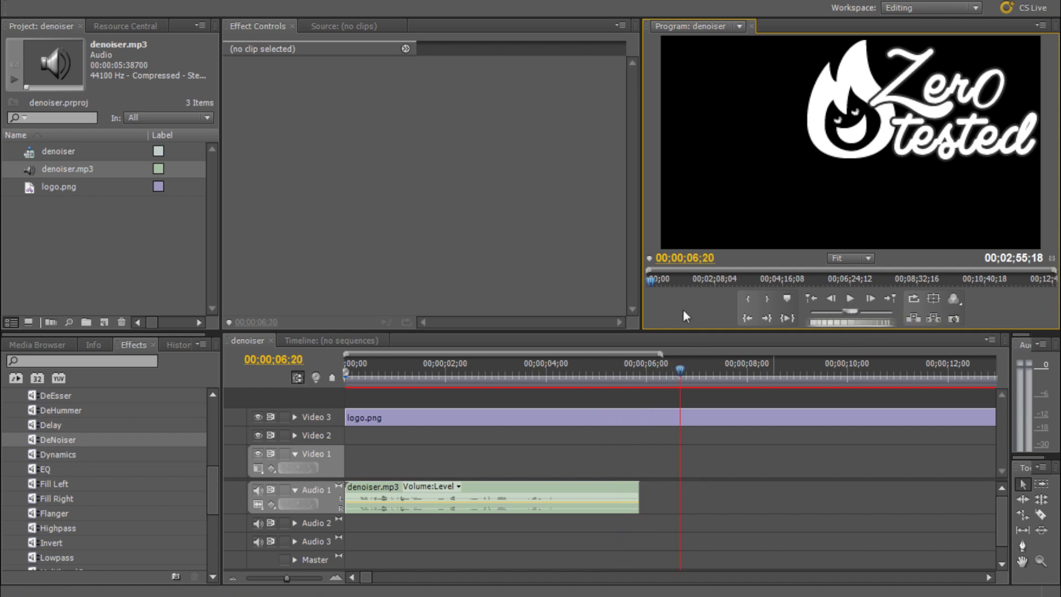
pyautogui.moveTo(686, 371); pyautogui.dragTo(326, 367)
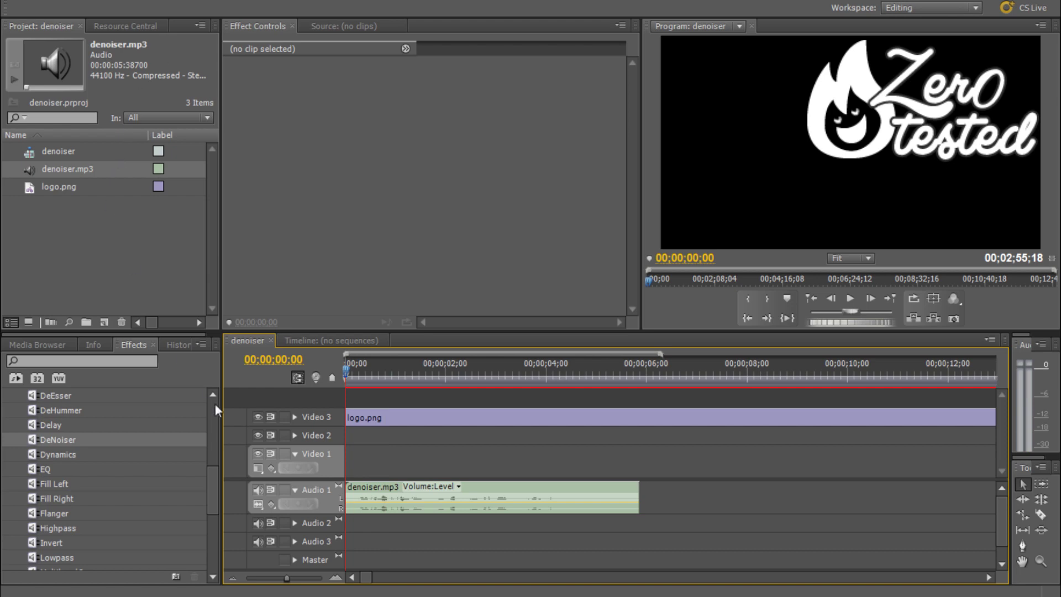
# Locate DeNoiser under Audio Effects and drag it onto the denoiser.mp3 timeline clip.
pyautogui.moveTo(218, 466); pyautogui.dragTo(214, 400)
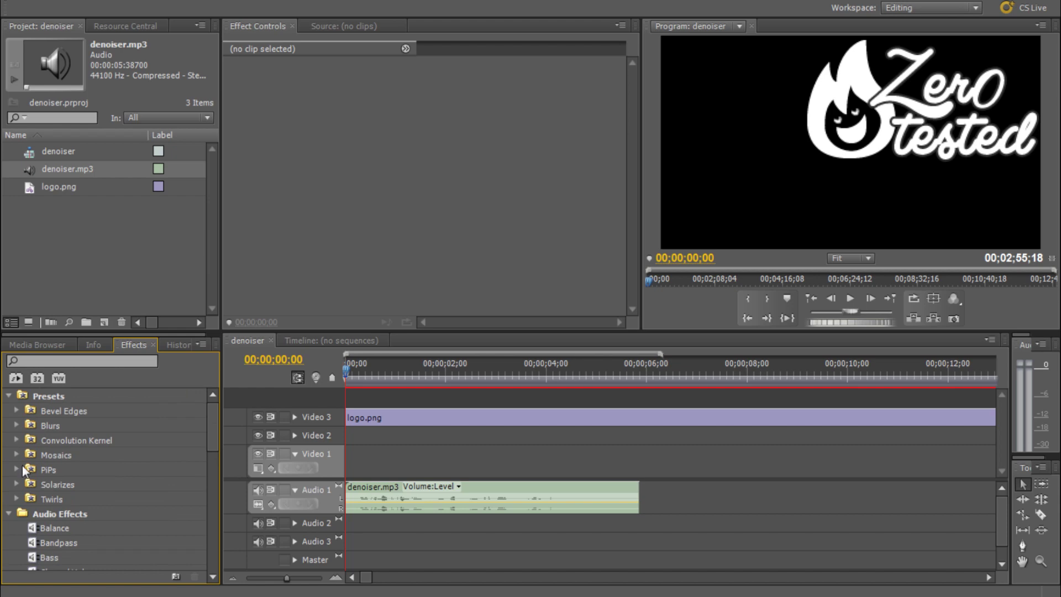
pyautogui.click(8, 514)
pyautogui.click(237, 3)
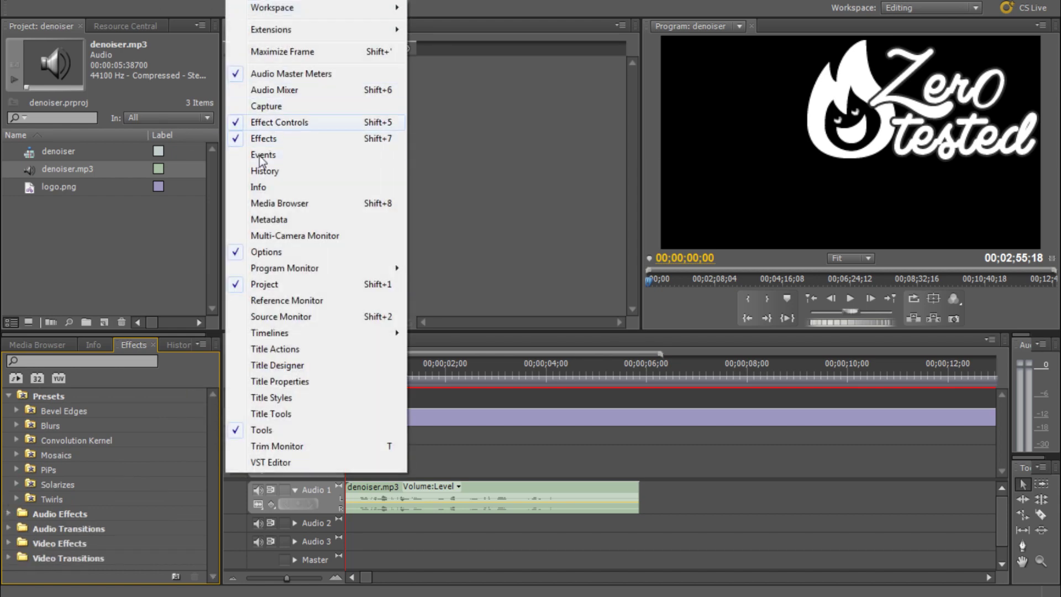
pyautogui.click(8, 514)
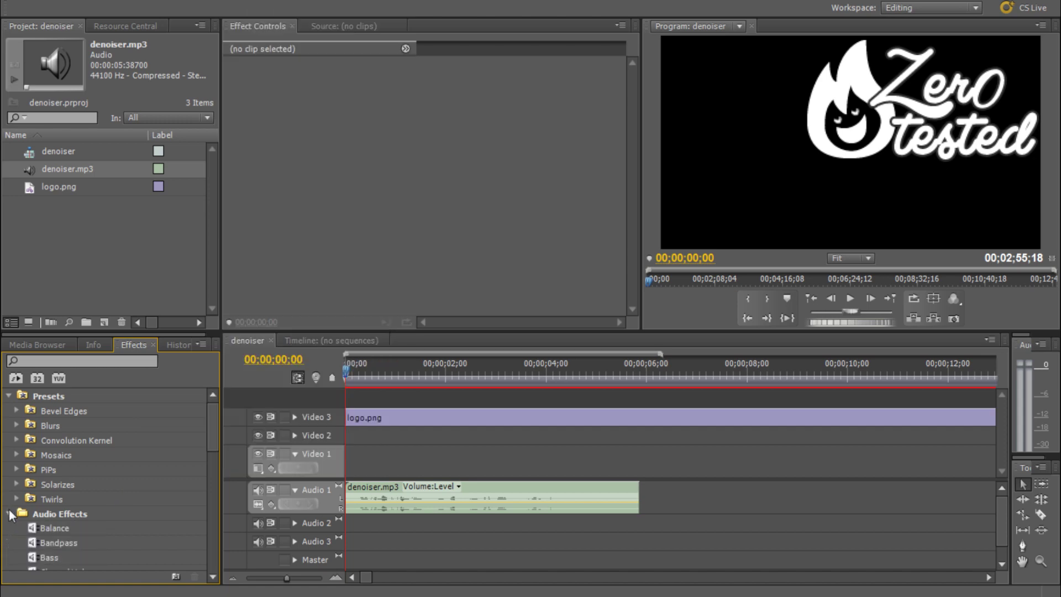
pyautogui.scroll(-6, 128, 446)
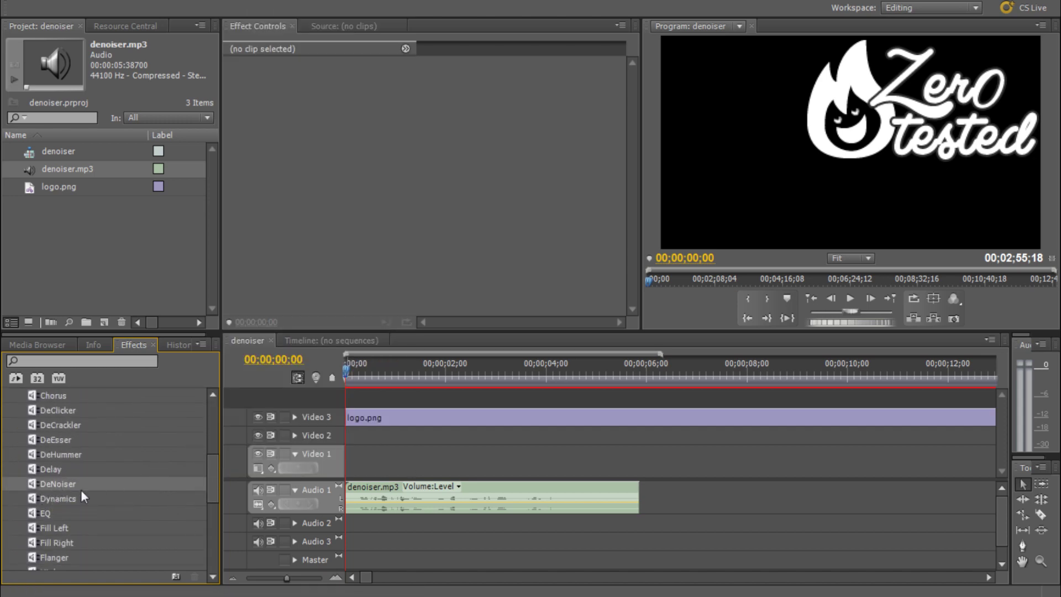
pyautogui.moveTo(61, 483); pyautogui.dragTo(486, 500)
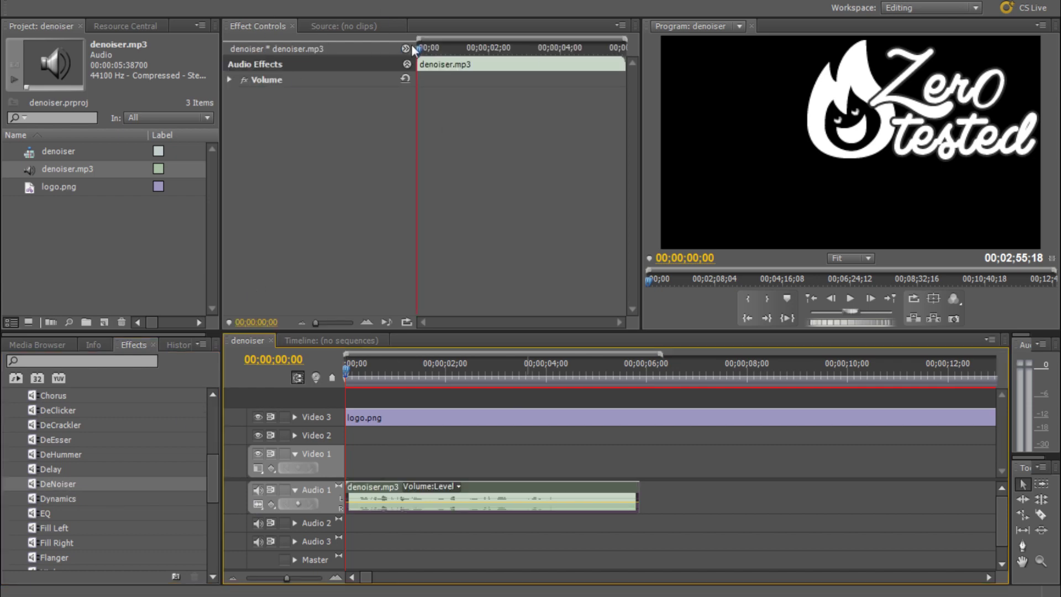
pyautogui.click(61, 482)
# Add DeNoiser to the clip's audio effects in Effect Controls and expand its settings.
pyautogui.moveTo(61, 481); pyautogui.dragTo(290, 149)
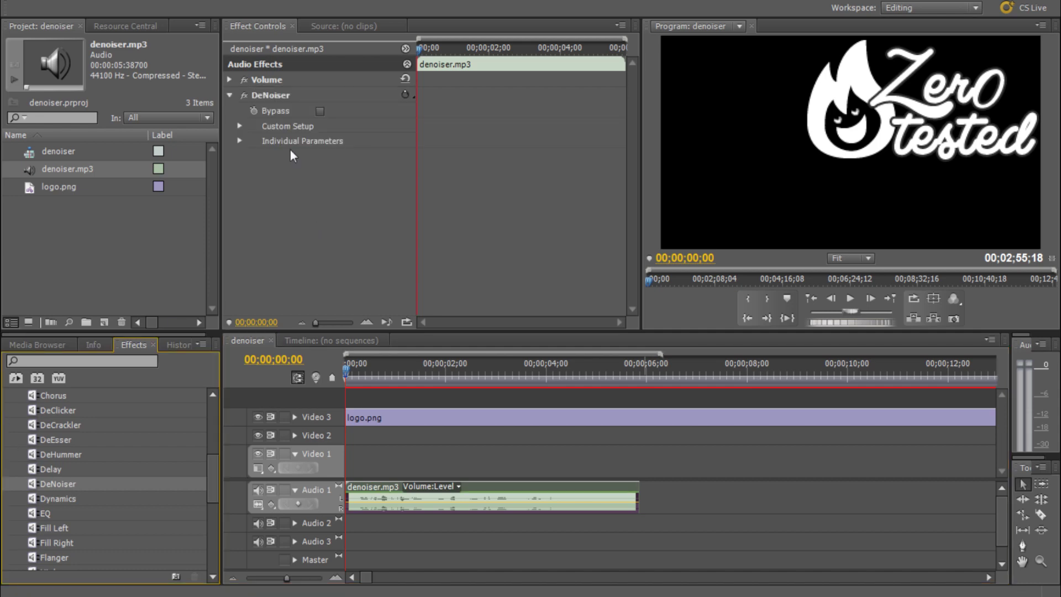
pyautogui.click(228, 95)
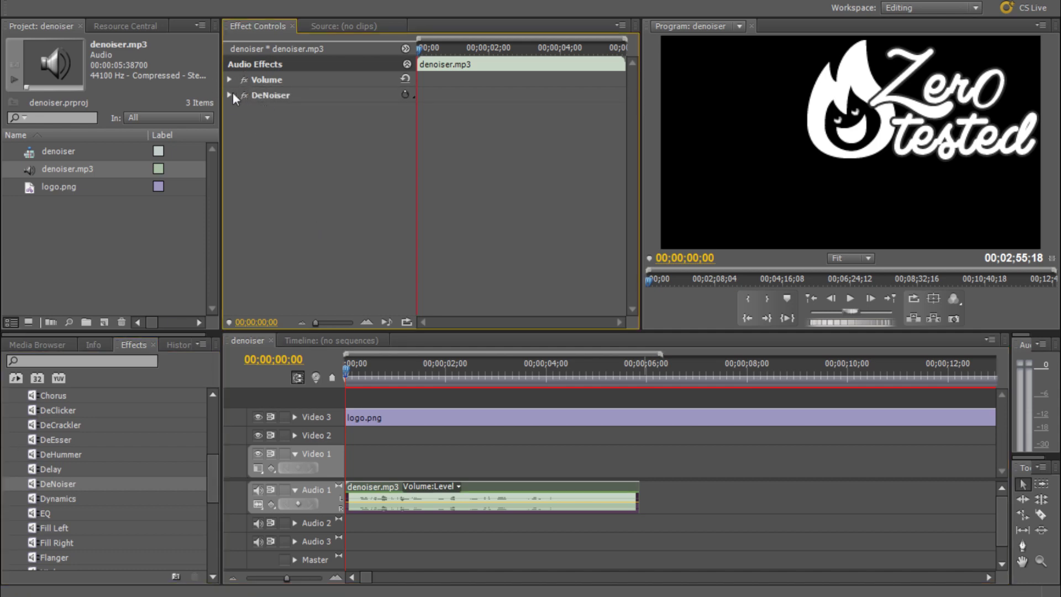
pyautogui.click(230, 95)
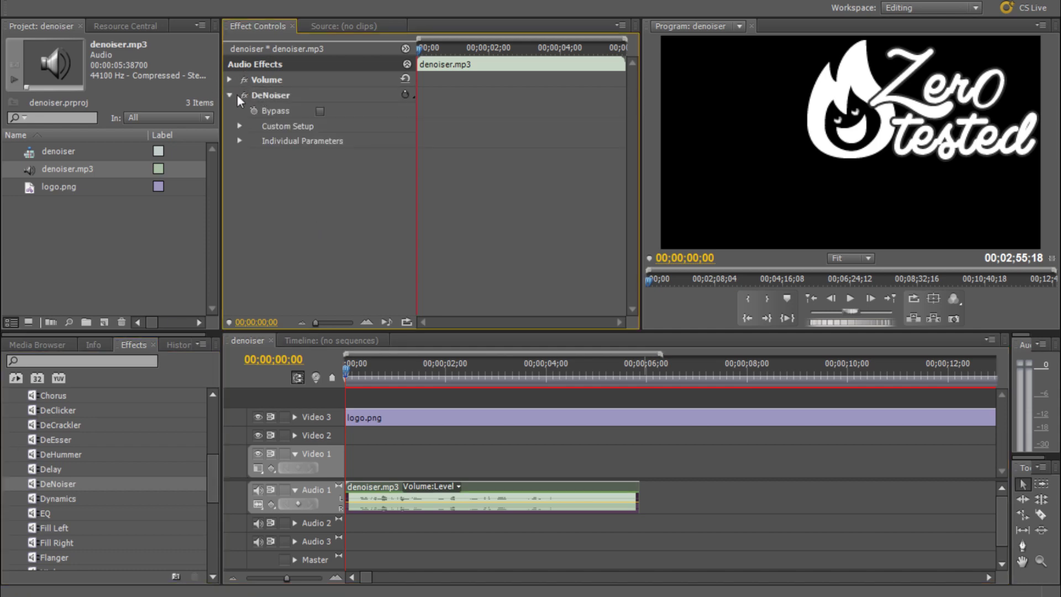
# Reveal DeNoiser's Reduction parameter at -20.0dB and put the playhead at the clip's start.
pyautogui.click(240, 141)
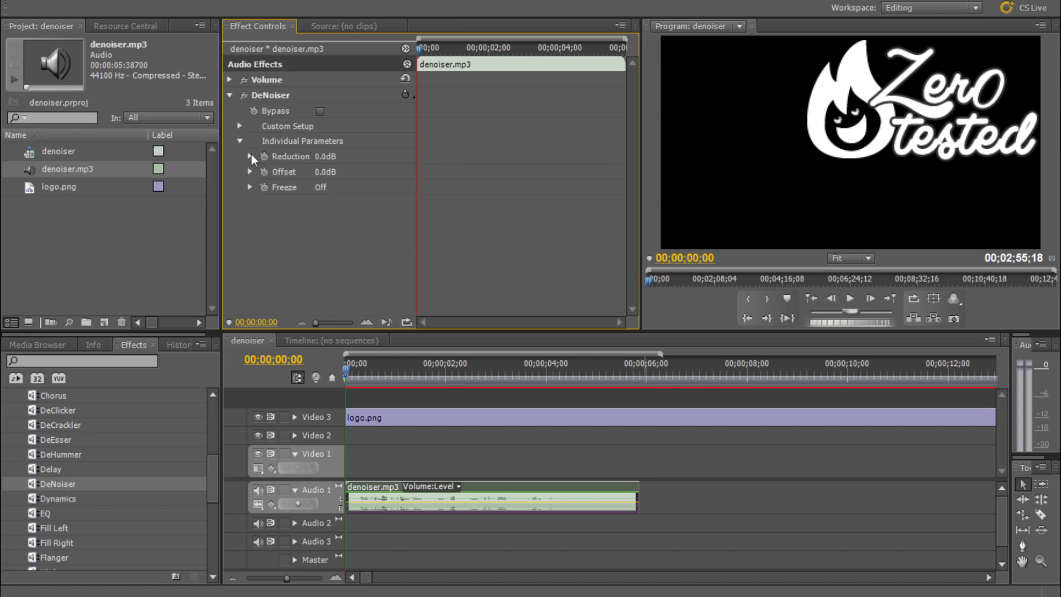
pyautogui.click(250, 157)
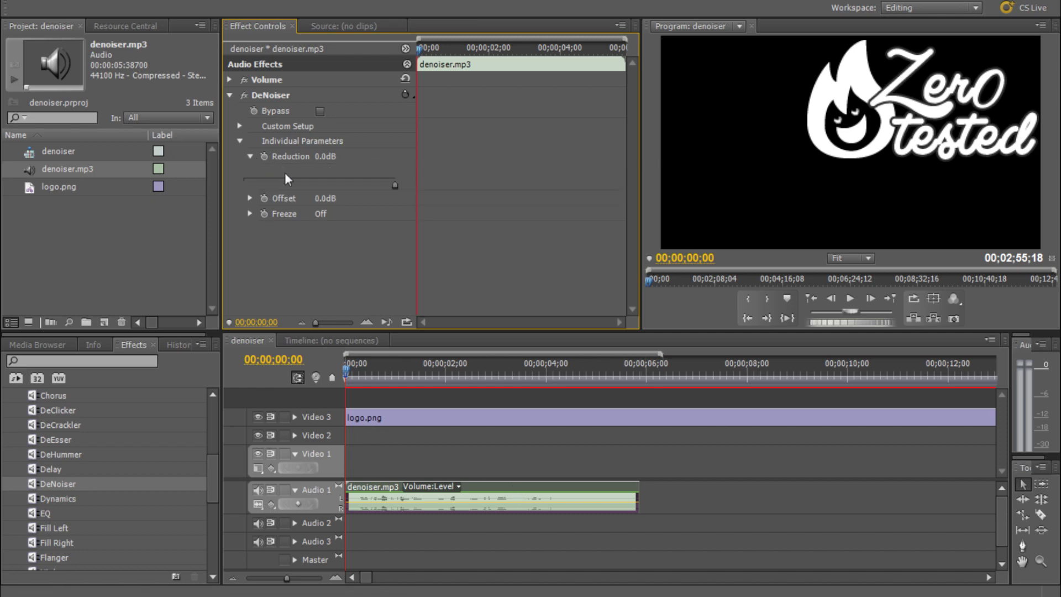
pyautogui.moveTo(394, 185); pyautogui.dragTo(238, 175)
pyautogui.click(359, 377)
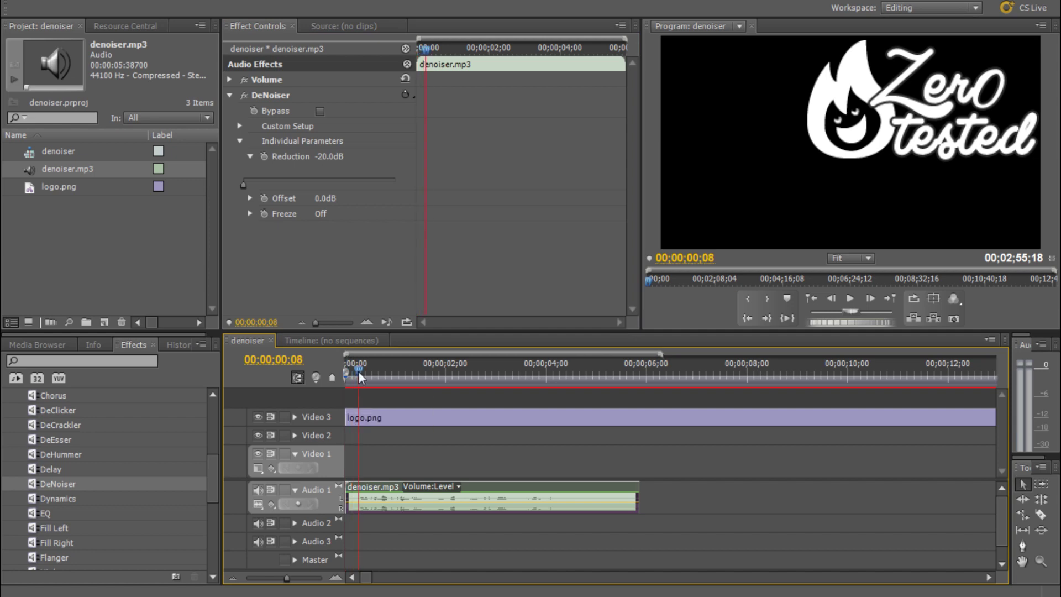
# Play the clip's first seconds with Reduction at -20.0dB, then scrub back to about 2 seconds.
pyautogui.click(850, 299)
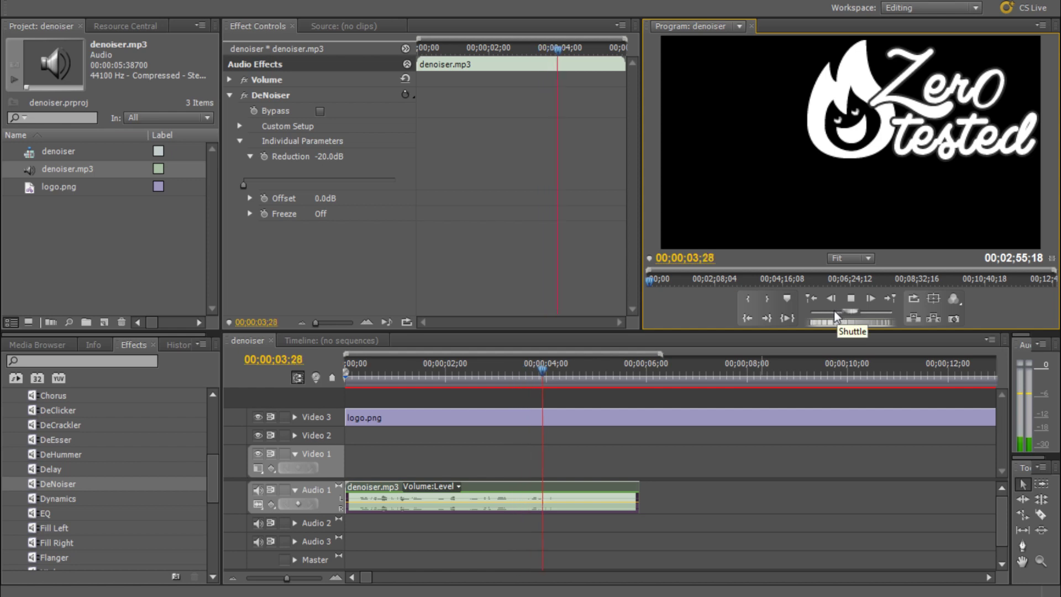
pyautogui.click(851, 301)
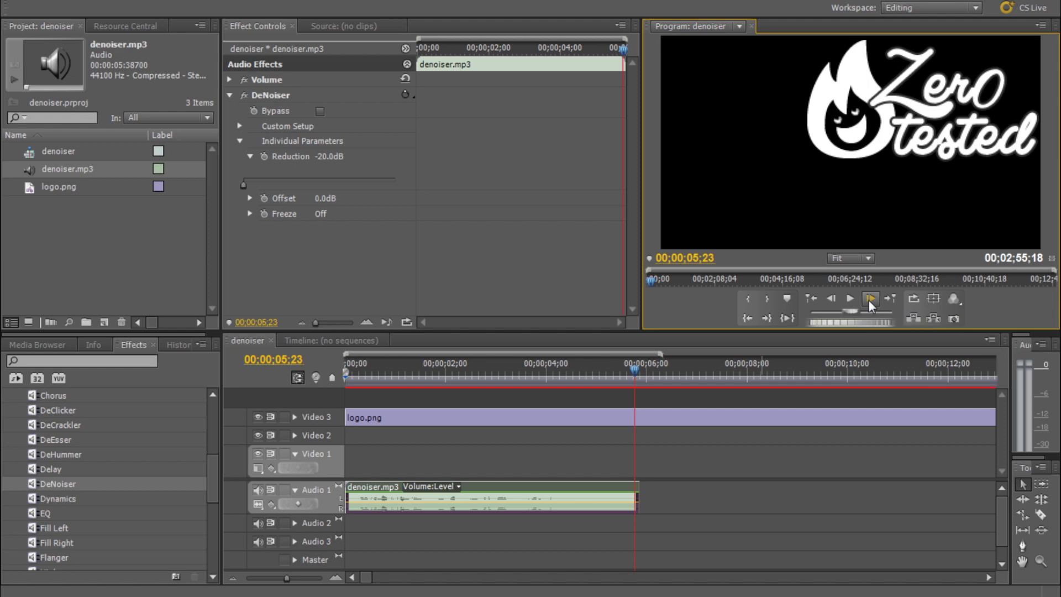
pyautogui.click(635, 377)
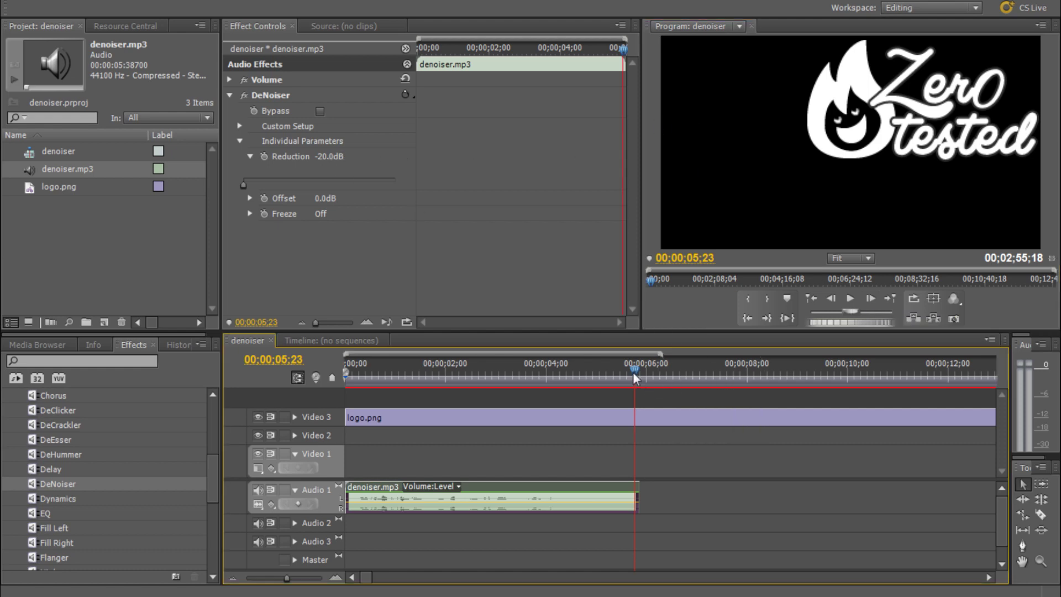
pyautogui.moveTo(635, 377); pyautogui.dragTo(485, 366)
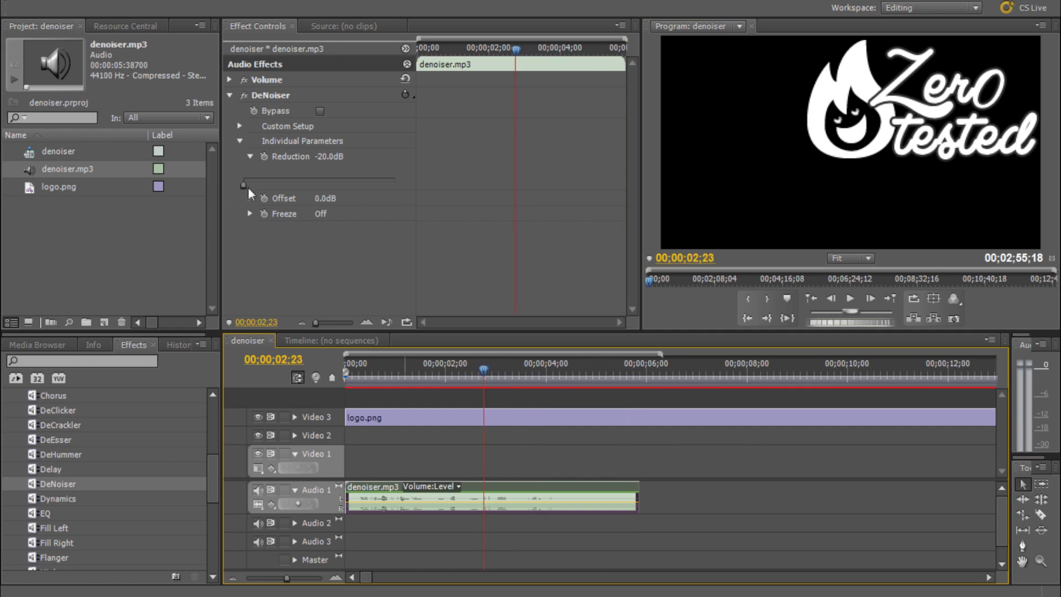
# Weaken DeNoiser Reduction from -20.0dB to -7.0dB and play the clip to hear it.
pyautogui.moveTo(243, 185); pyautogui.dragTo(271, 187)
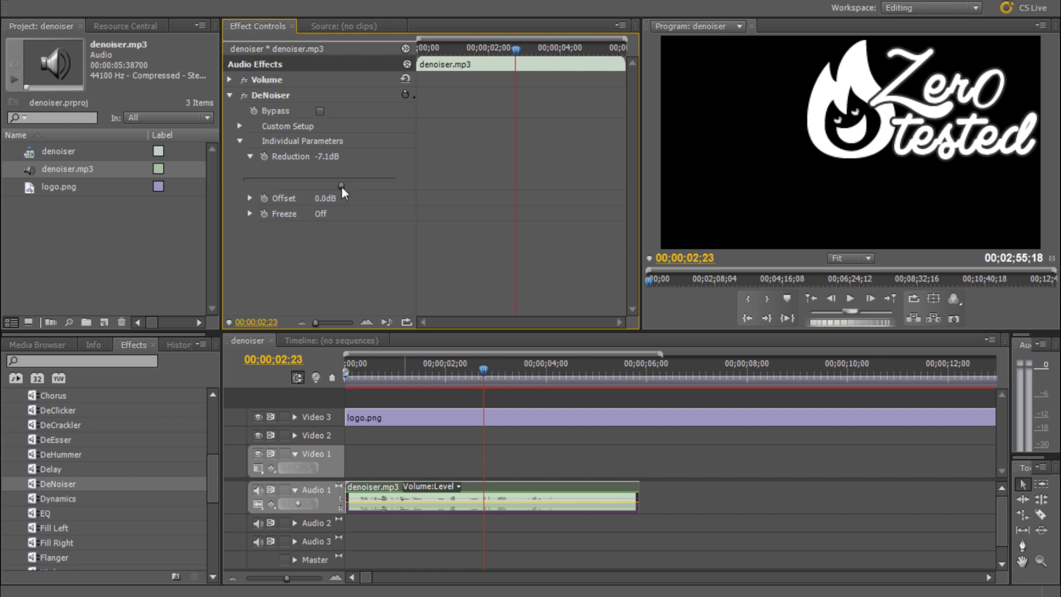
pyautogui.moveTo(341, 187); pyautogui.dragTo(343, 186)
pyautogui.moveTo(486, 369); pyautogui.dragTo(346, 370)
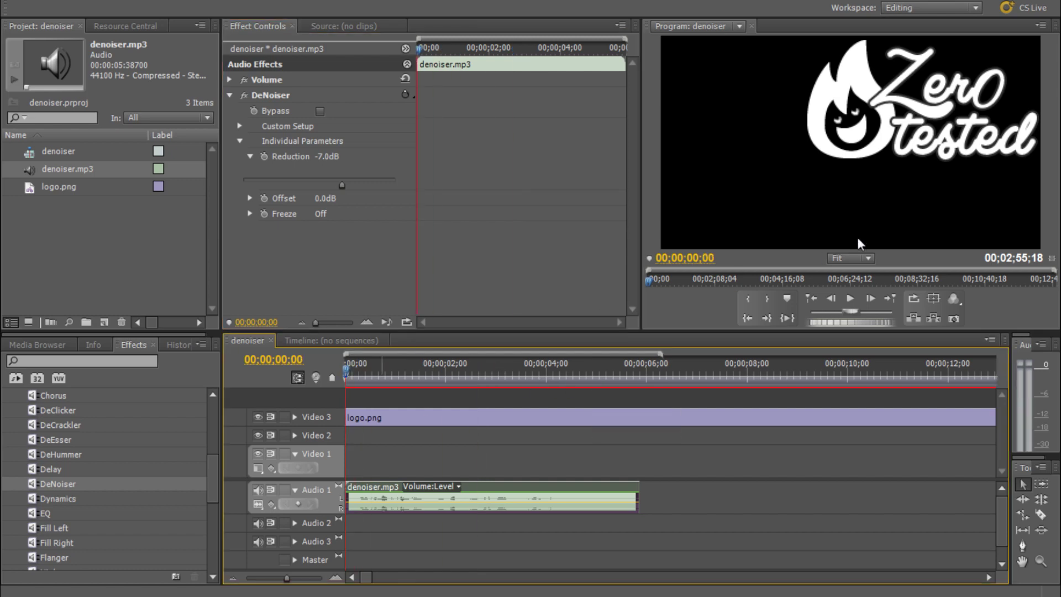
pyautogui.click(850, 299)
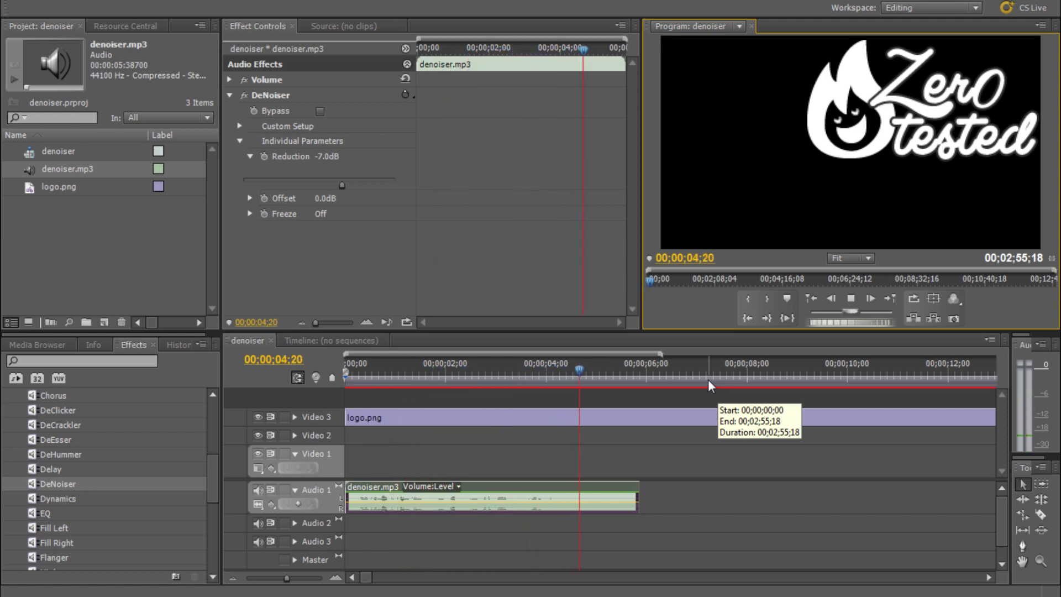
pyautogui.click(851, 301)
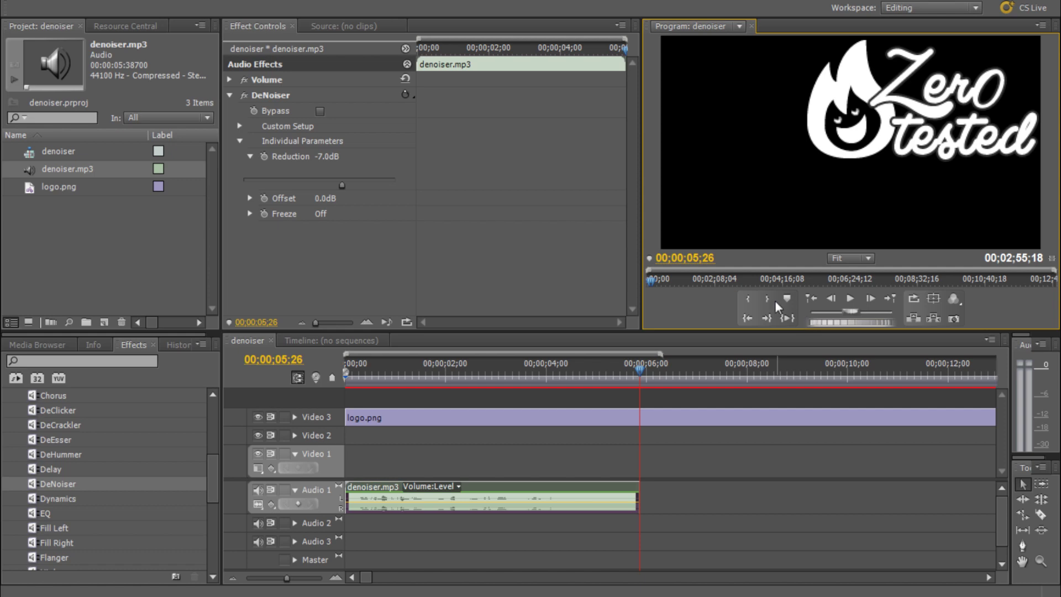
# Play the clip with Reduction at 0.0dB for comparison, then restore Reduction to about -6.8dB.
pyautogui.moveTo(342, 191); pyautogui.dragTo(395, 191)
pyautogui.moveTo(638, 380); pyautogui.dragTo(503, 375)
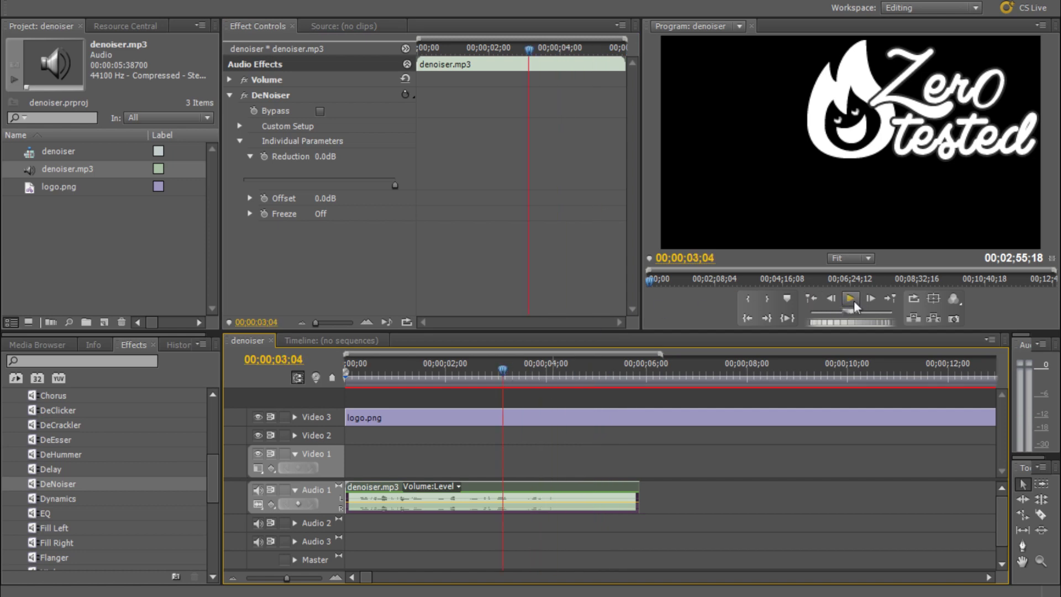
pyautogui.click(452, 375)
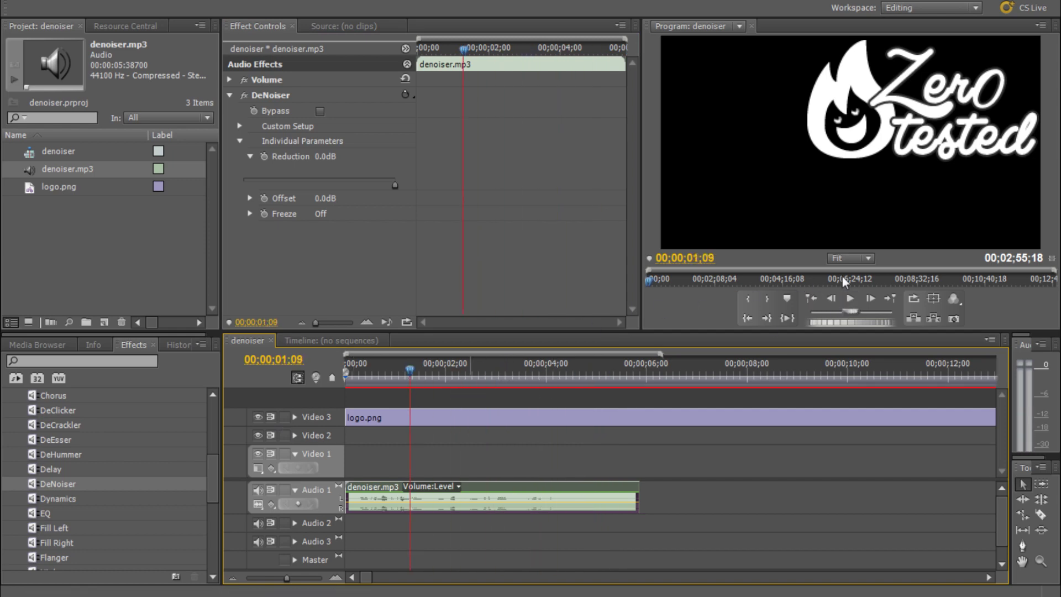
pyautogui.click(849, 298)
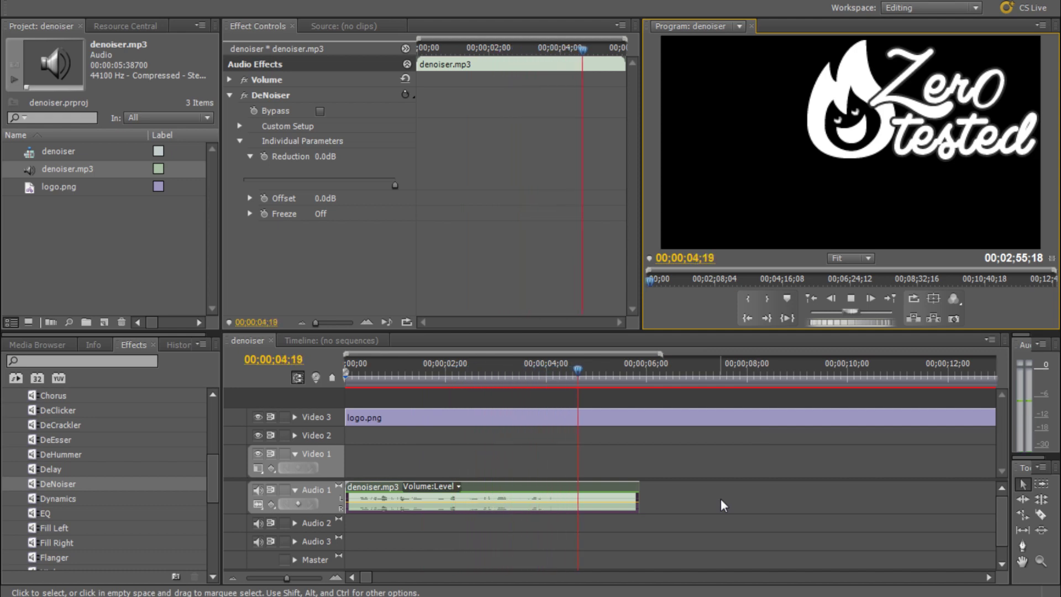
pyautogui.press('space')
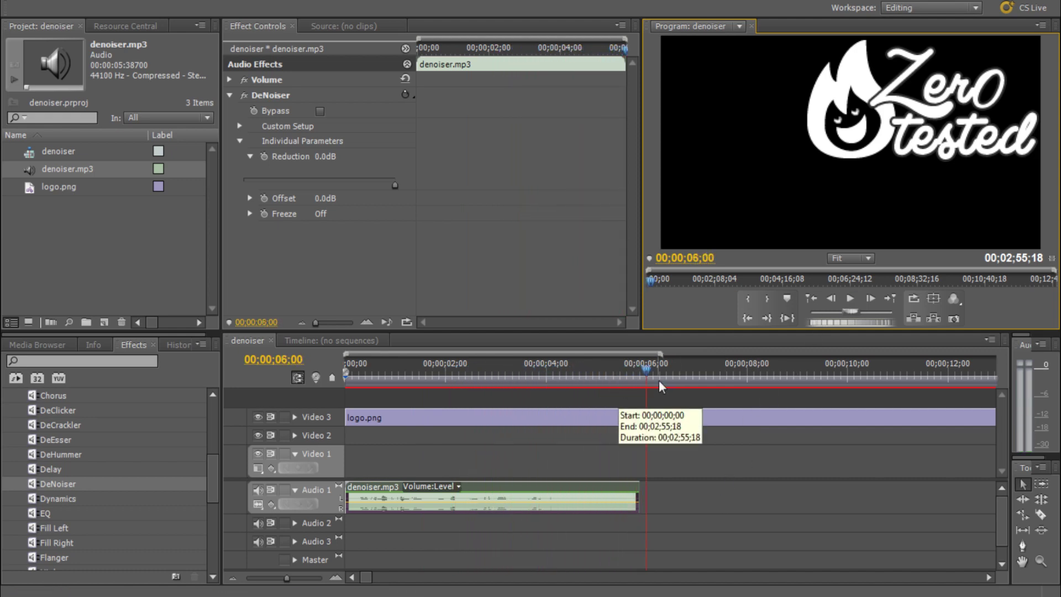
pyautogui.moveTo(648, 378); pyautogui.dragTo(445, 379)
pyautogui.moveTo(395, 184); pyautogui.dragTo(390, 186)
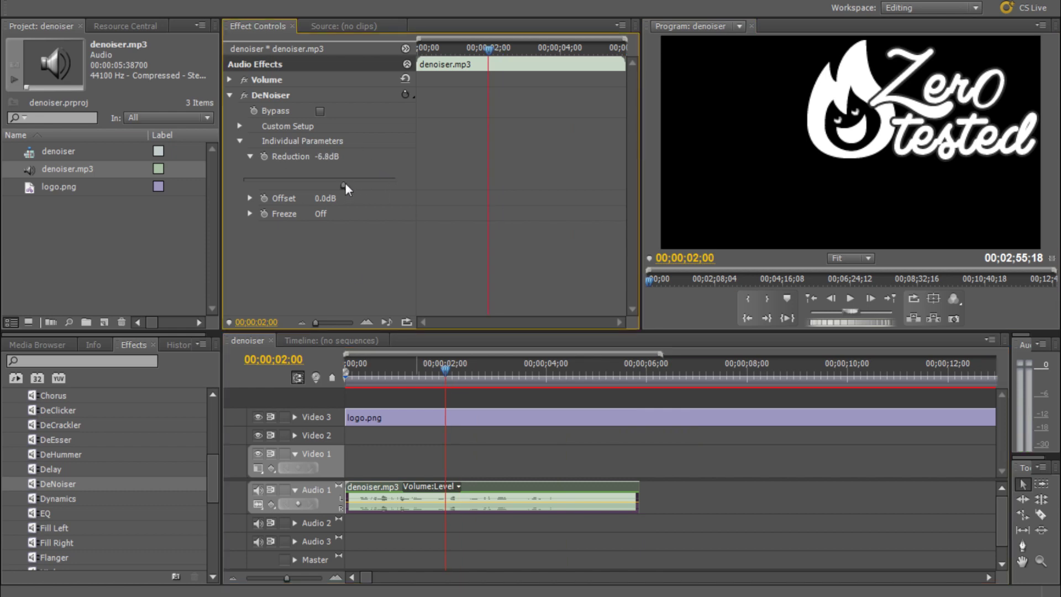
# Replay the clip, strengthen Reduction to -9.1dB, and scrub back to about 3 seconds.
pyautogui.moveTo(445, 372); pyautogui.dragTo(439, 371)
pyautogui.click(850, 298)
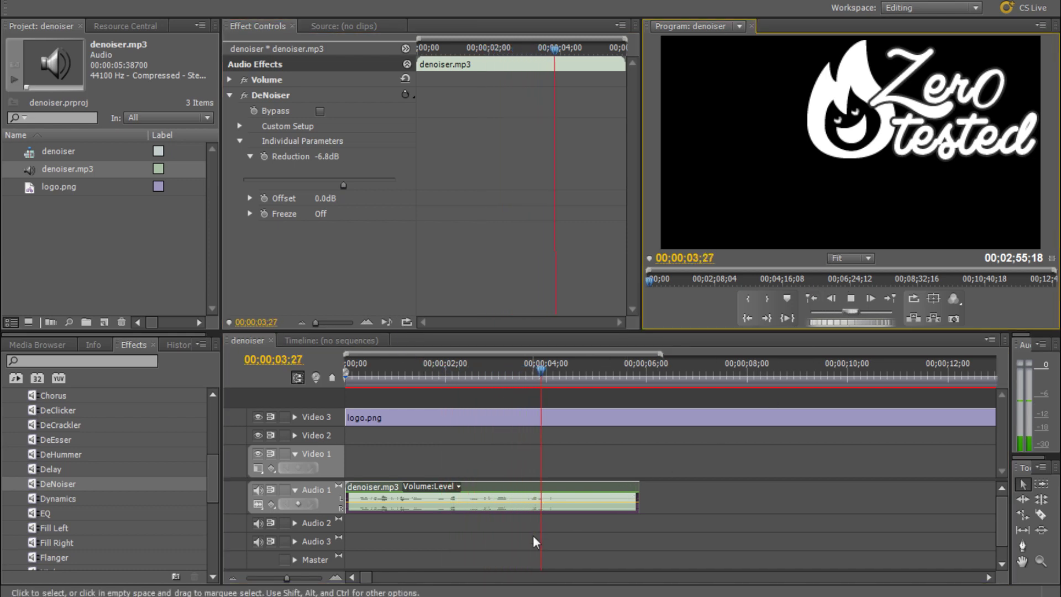
pyautogui.click(851, 298)
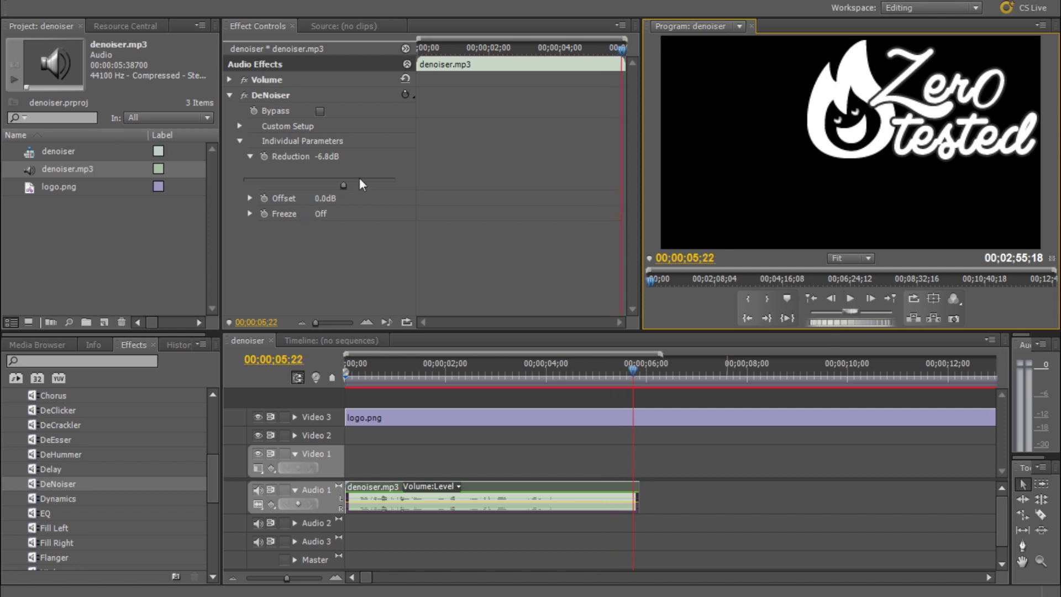
pyautogui.moveTo(346, 183); pyautogui.dragTo(335, 185)
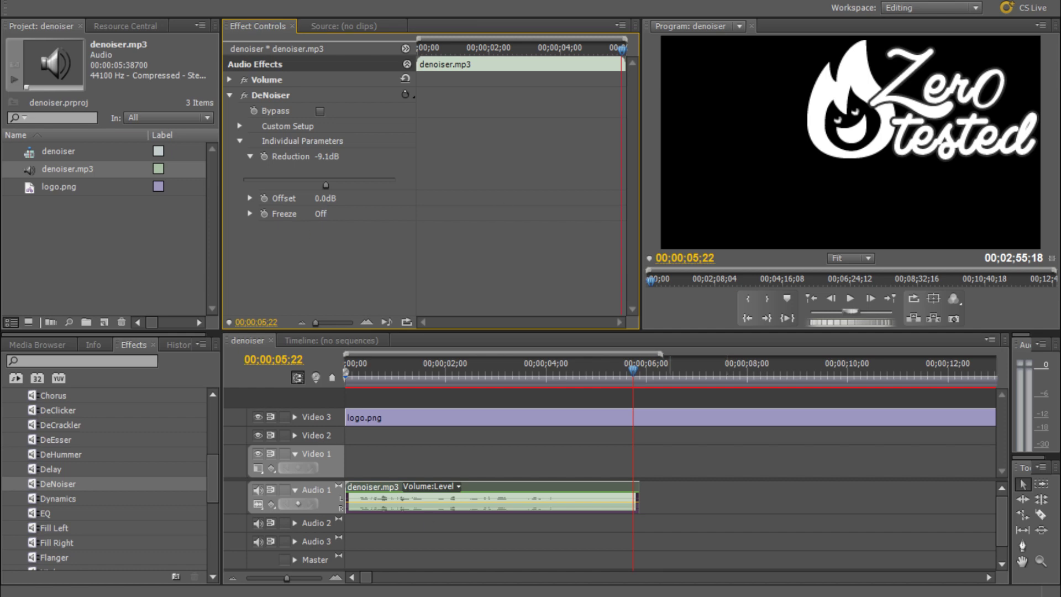
pyautogui.click(626, 371)
pyautogui.moveTo(626, 373); pyautogui.dragTo(520, 369)
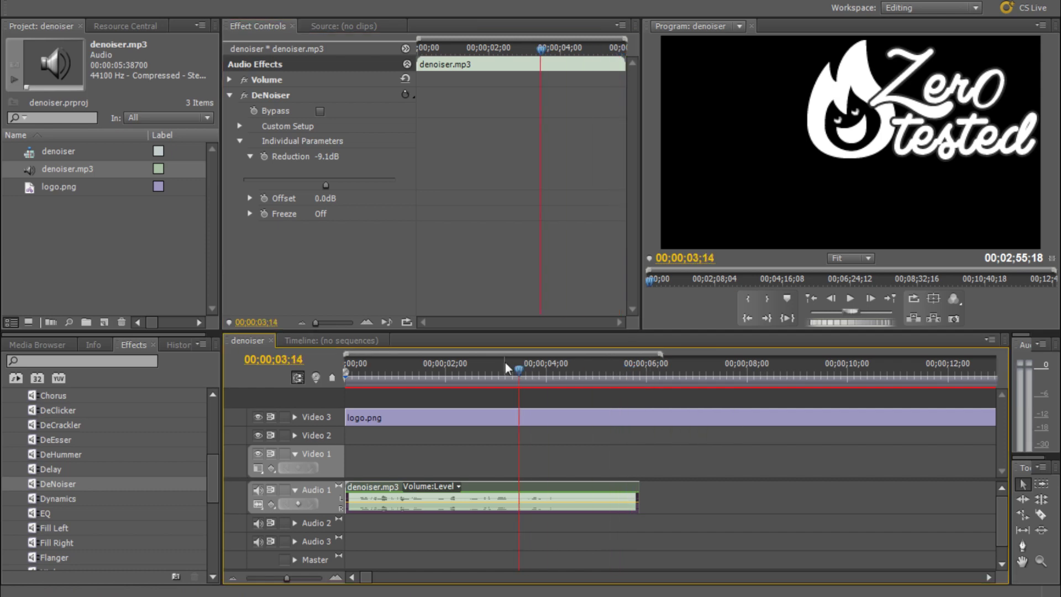